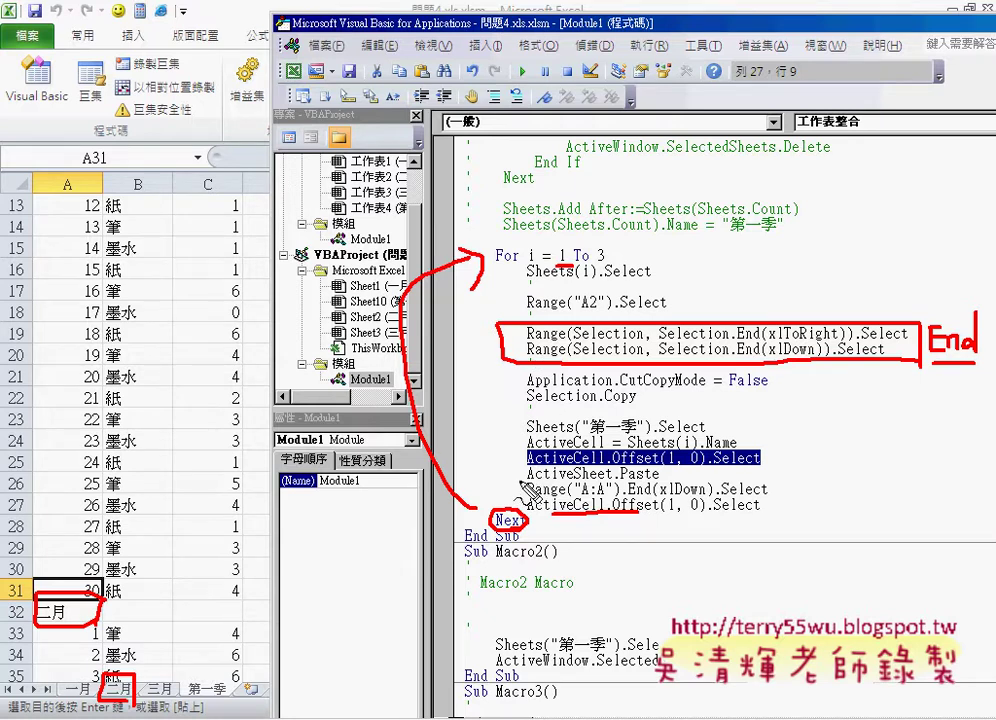
Annotate the VBA code lines that find column A's last row and paste the data.
drag(519, 493, 767, 491)
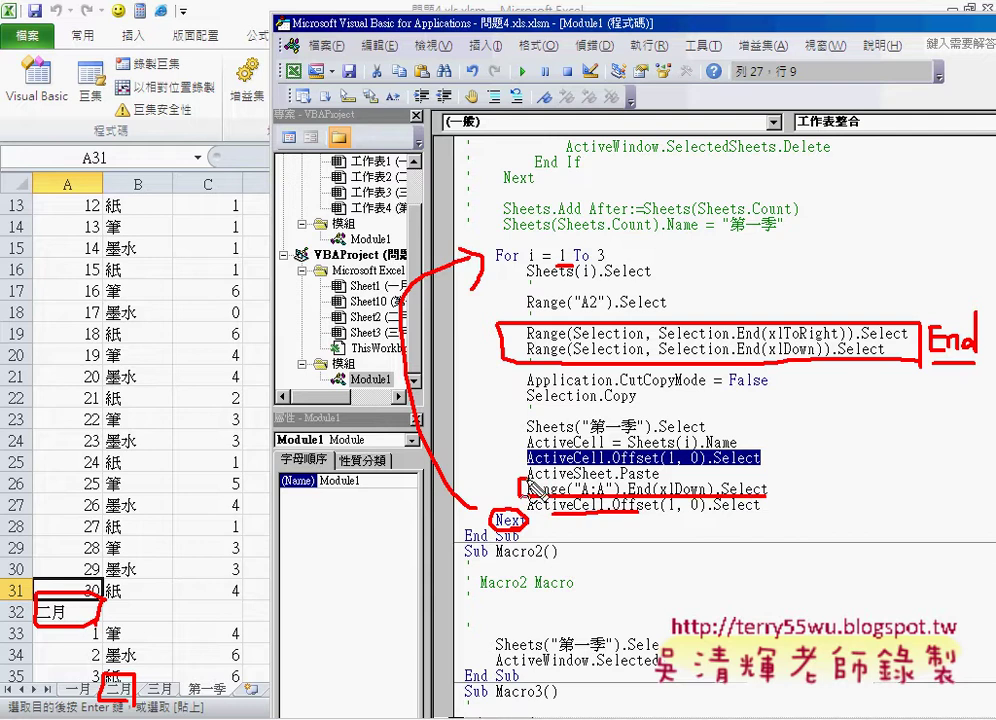
drag(544, 484, 779, 504)
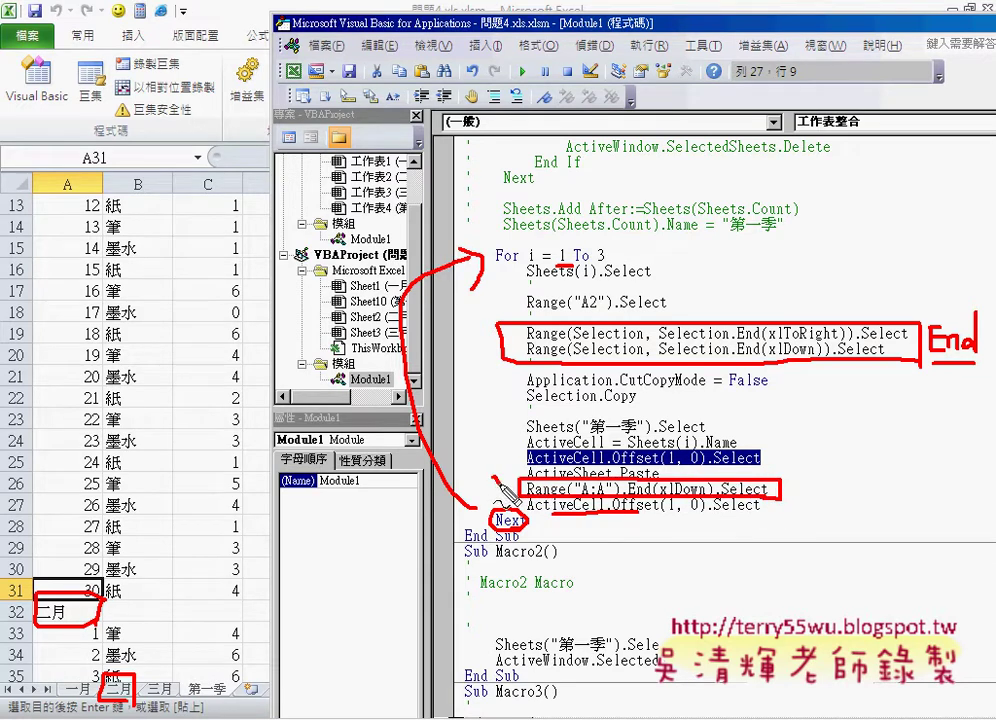
drag(493, 479, 524, 468)
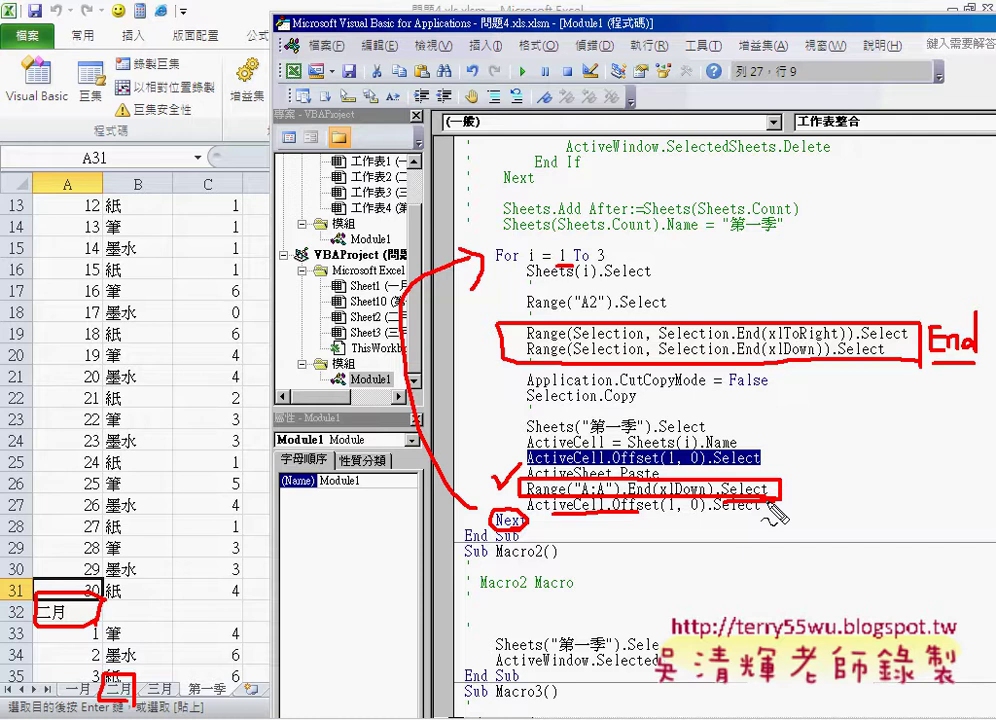
Clear the annotations and open the 第一季 sheet tab's context menu in Excel.
key(Escape)
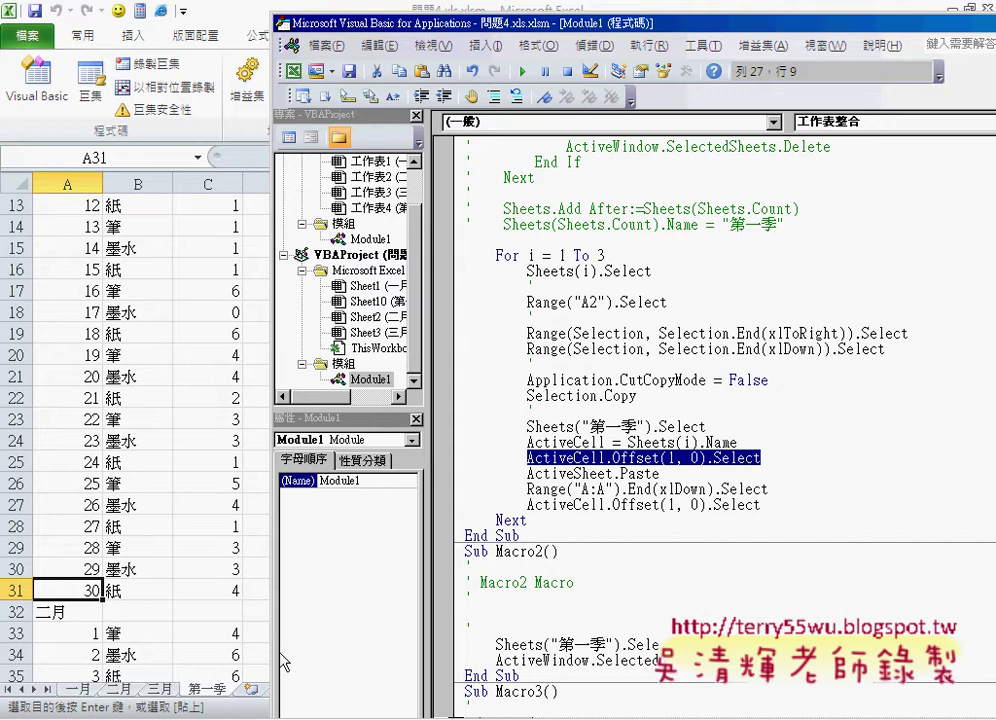
click(200, 690)
right_click(206, 689)
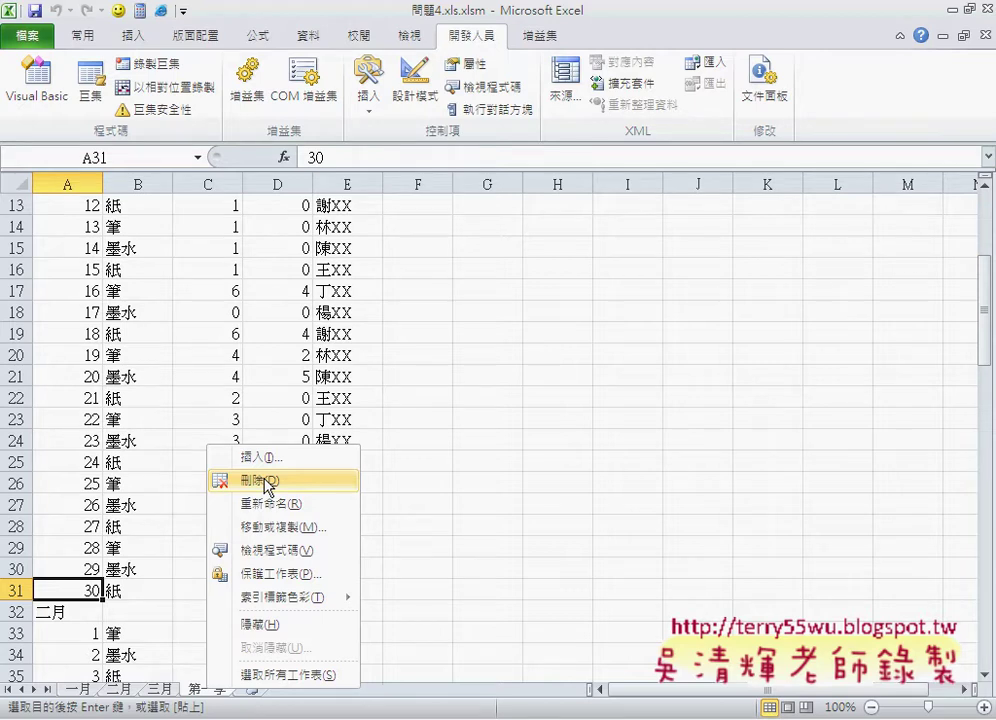
Delete the 第一季 sheet and confirm, leaving 一月, 二月 and 三月.
click(268, 481)
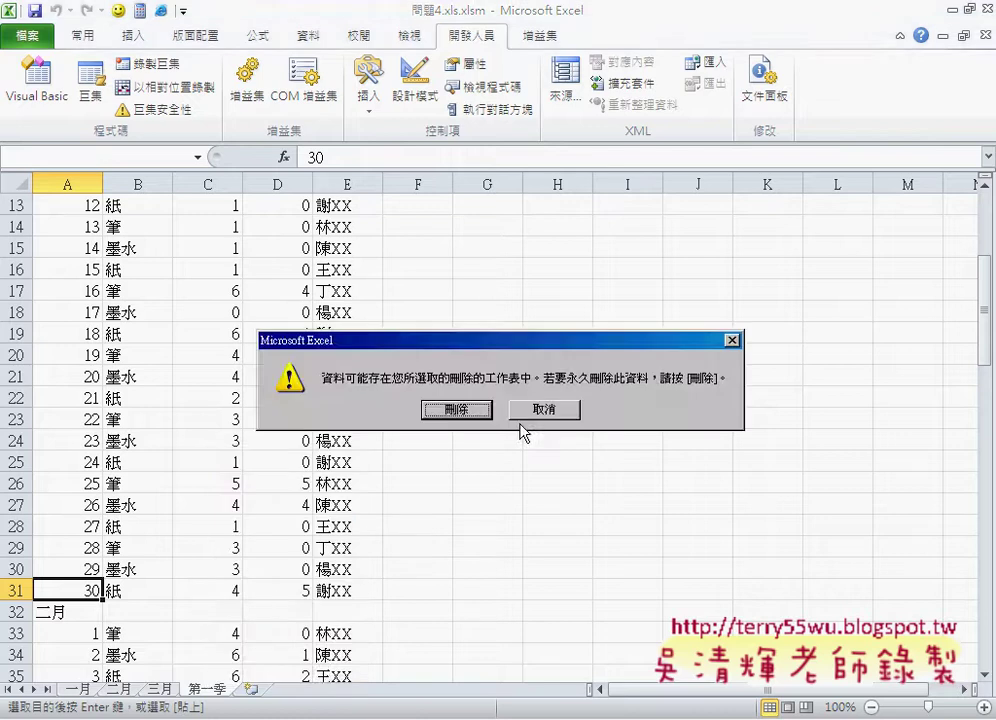
click(465, 412)
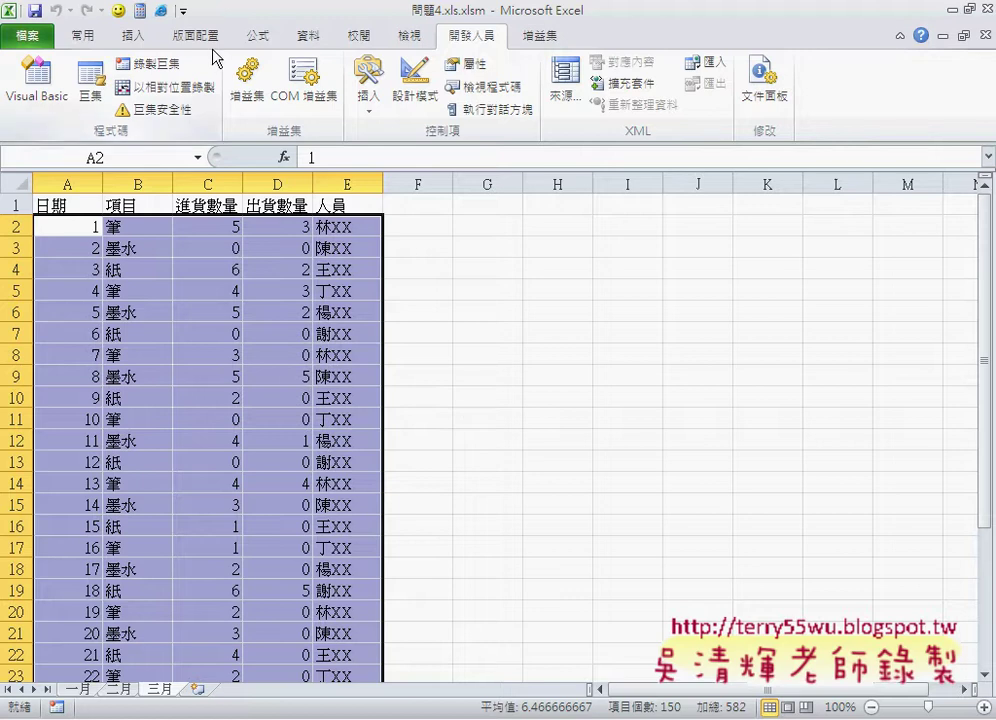
click(186, 12)
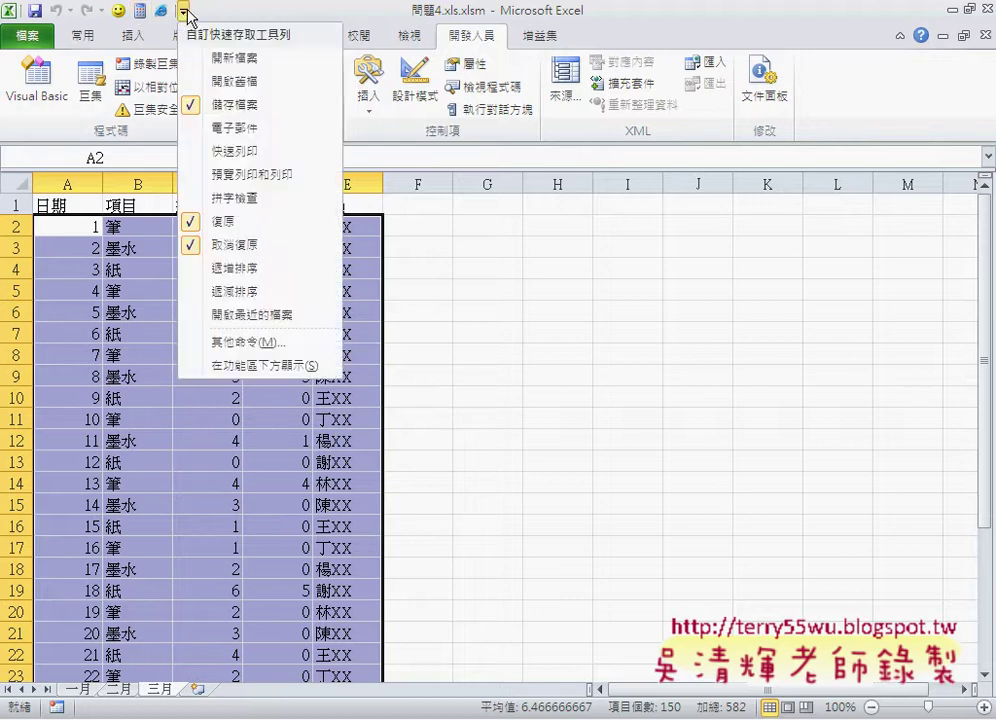
click(185, 12)
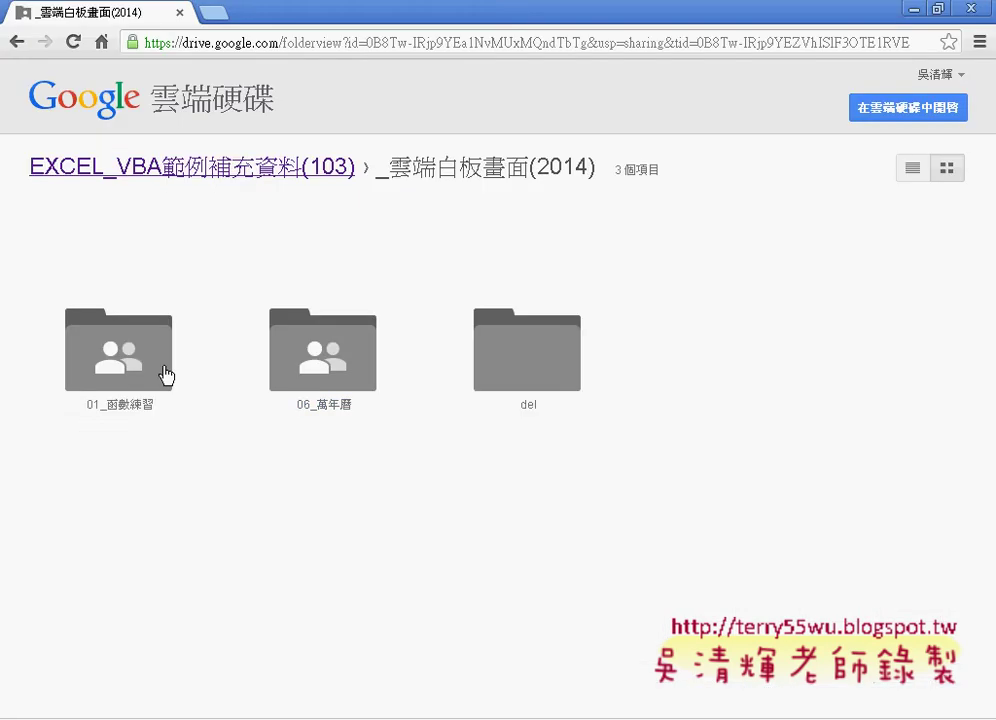
Open the 01_函數練習 folder, then return to the _雲端白板畫面(2014) folder.
click(143, 372)
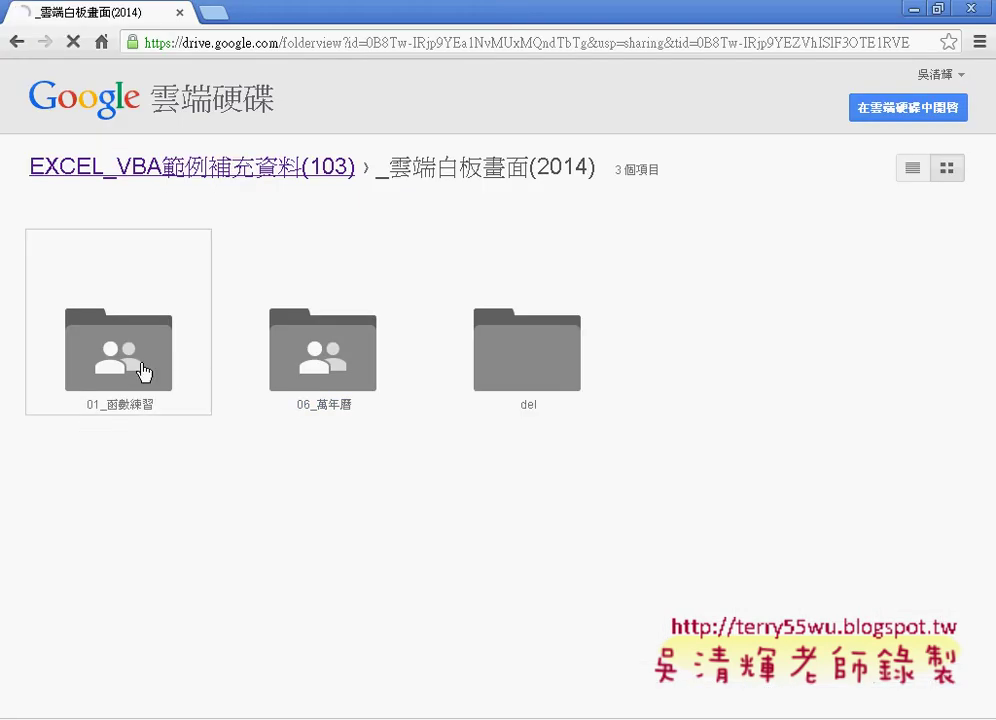
click(16, 45)
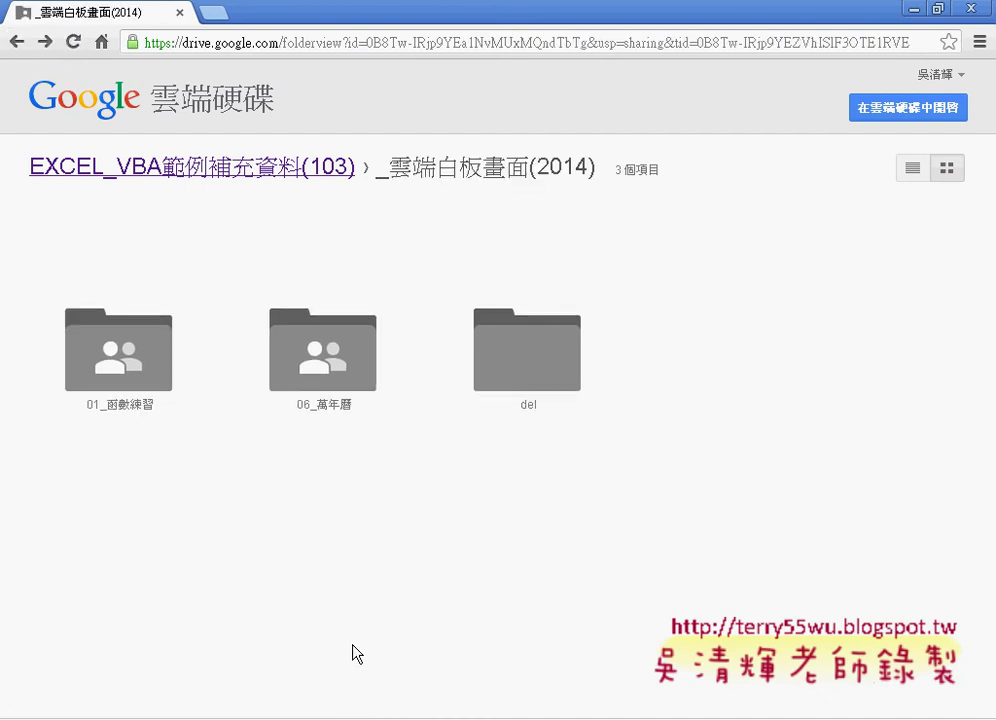